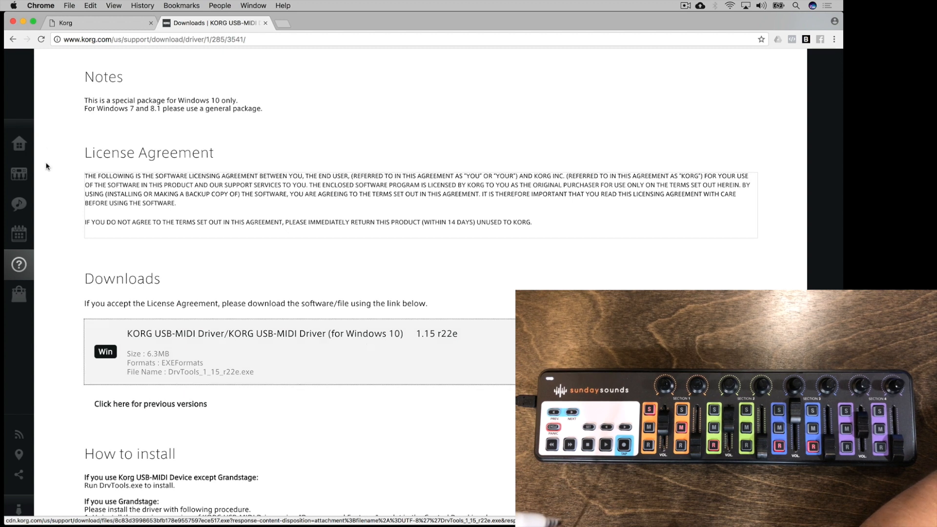
Close the browser window, launch KORG KONTROL Editor and choose the nanoKONTROL2 as the target device
left_click(23, 22)
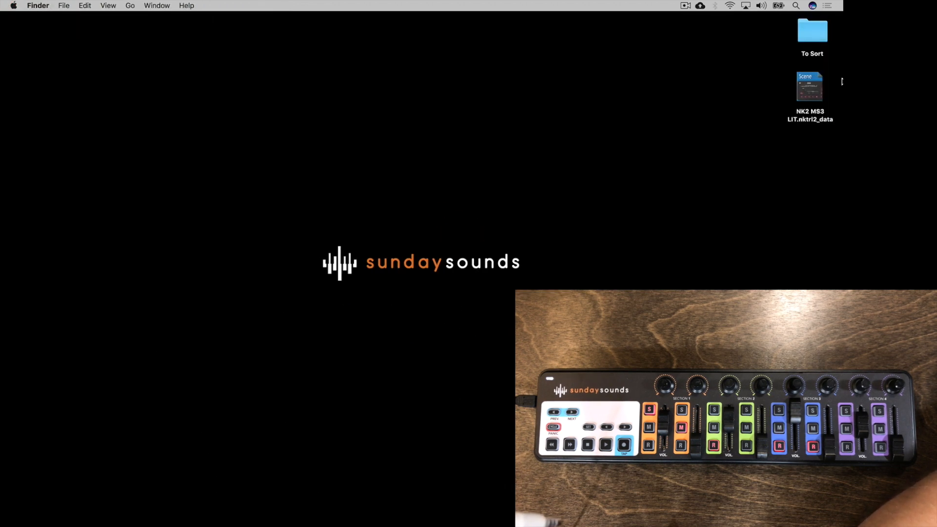
left_click(796, 5)
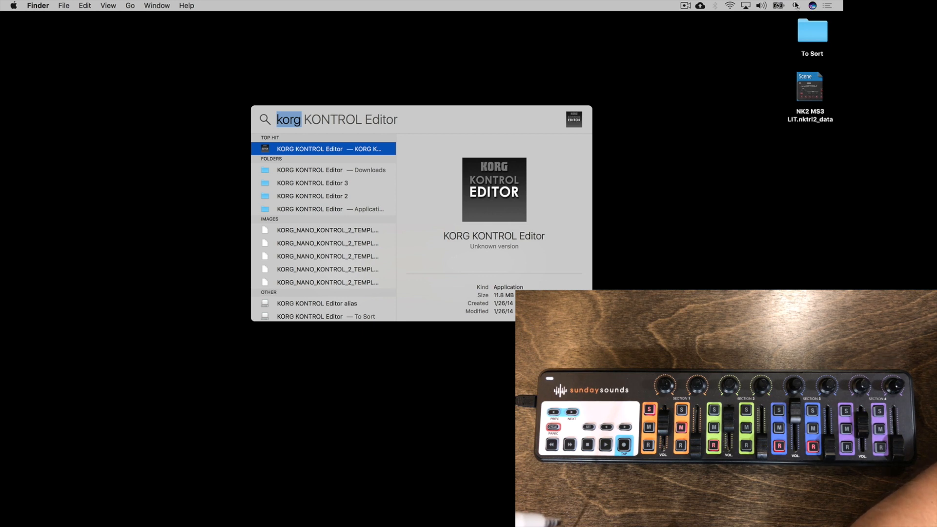
left_click(316, 151)
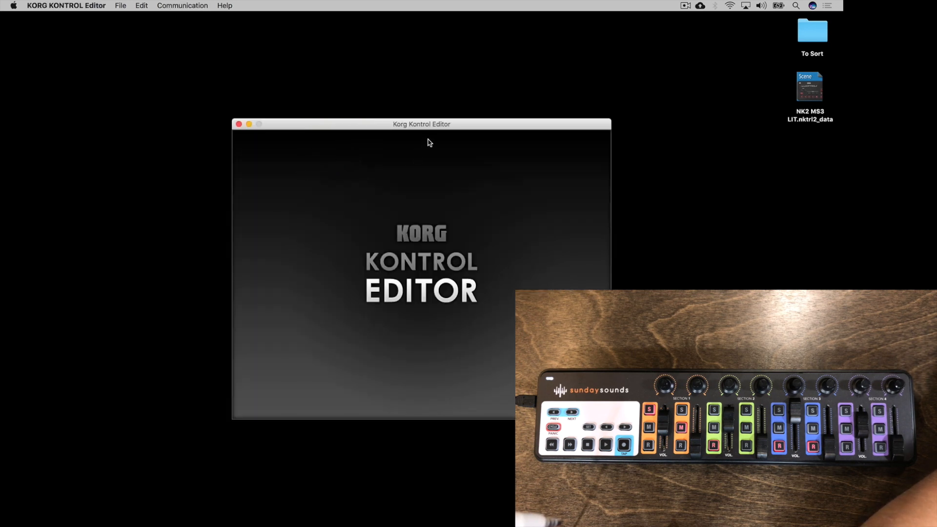
left_click_drag(423, 126, 423, 93)
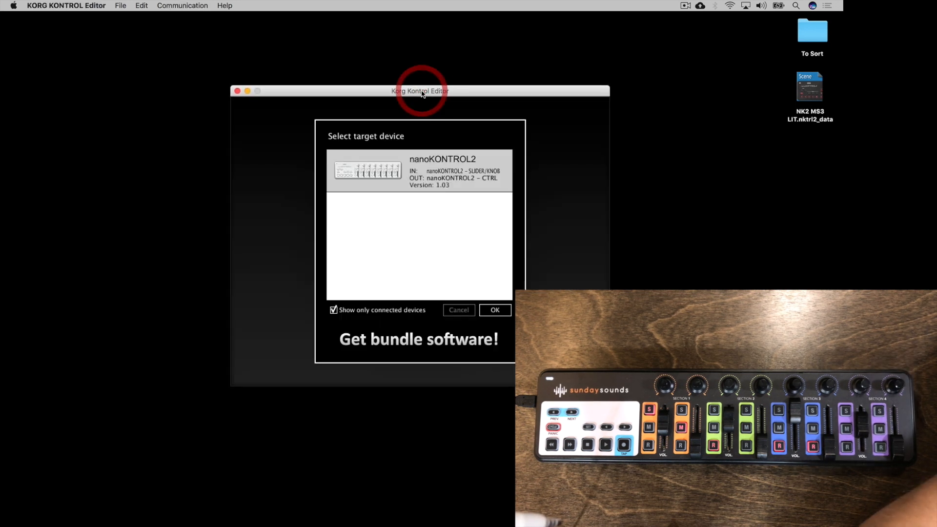
double_click(440, 176)
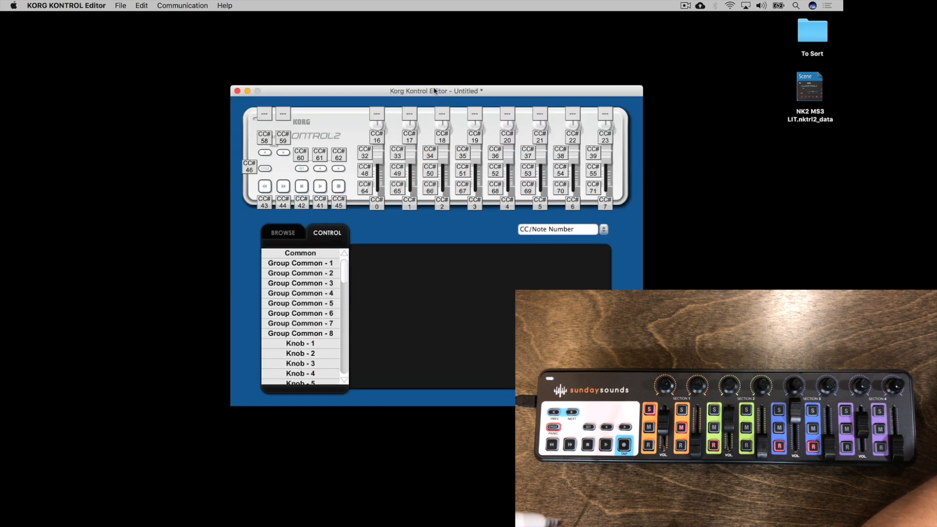
left_click_drag(430, 93, 421, 62)
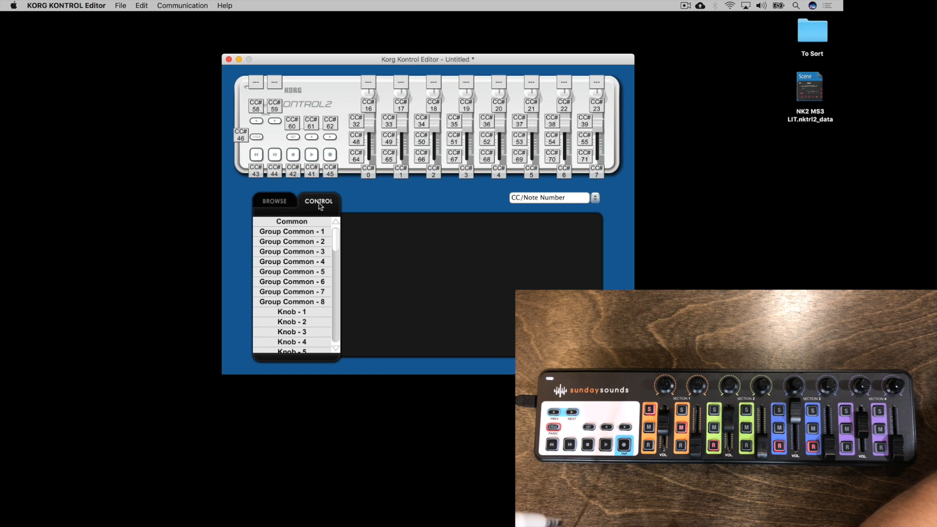
Check the LED Mode option in the Common control settings
left_click(294, 223)
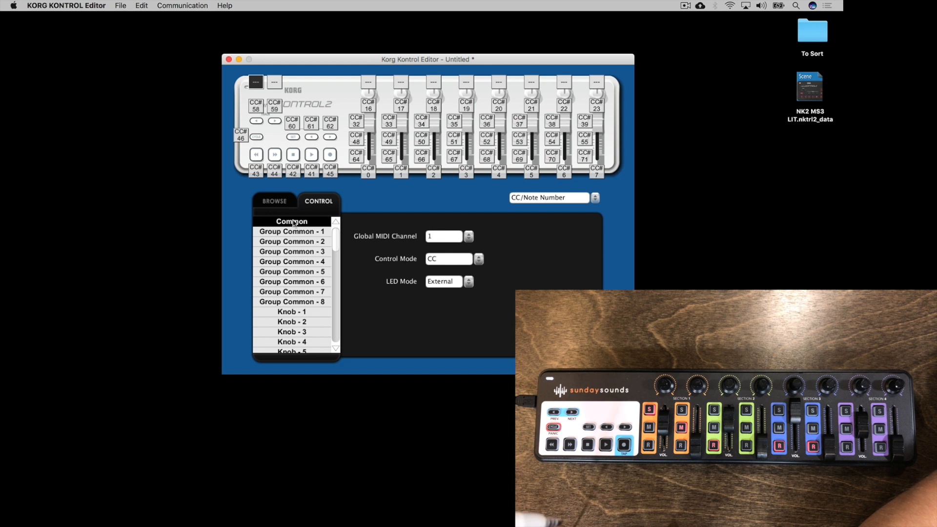
left_click(469, 283)
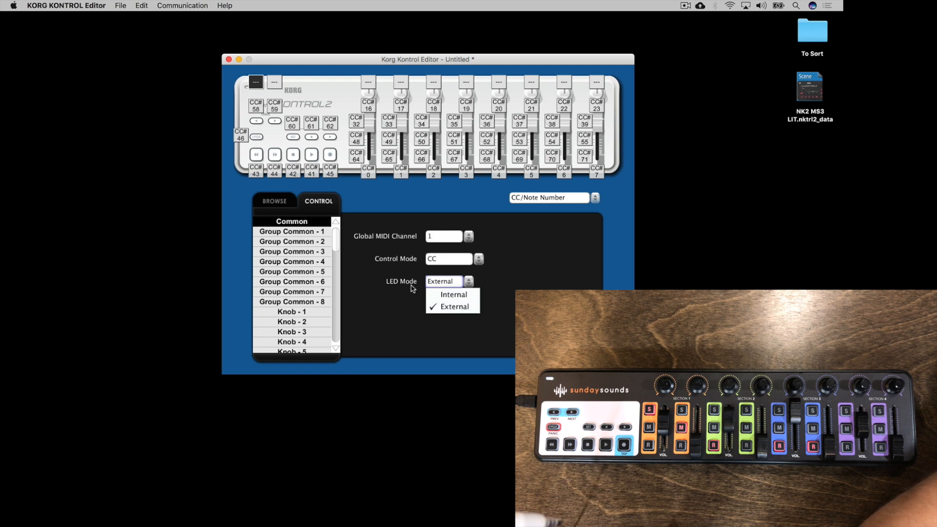
left_click(386, 293)
Select all controls from Solo Button - 1 through Rec Button - 8 and check their shared Button Behavior option
scroll(295, 266, "down", 8)
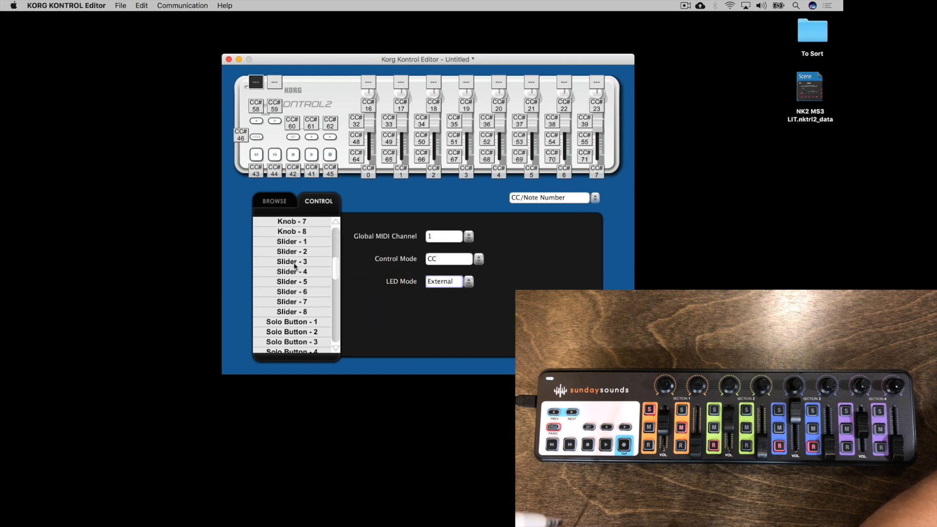
left_click(307, 252)
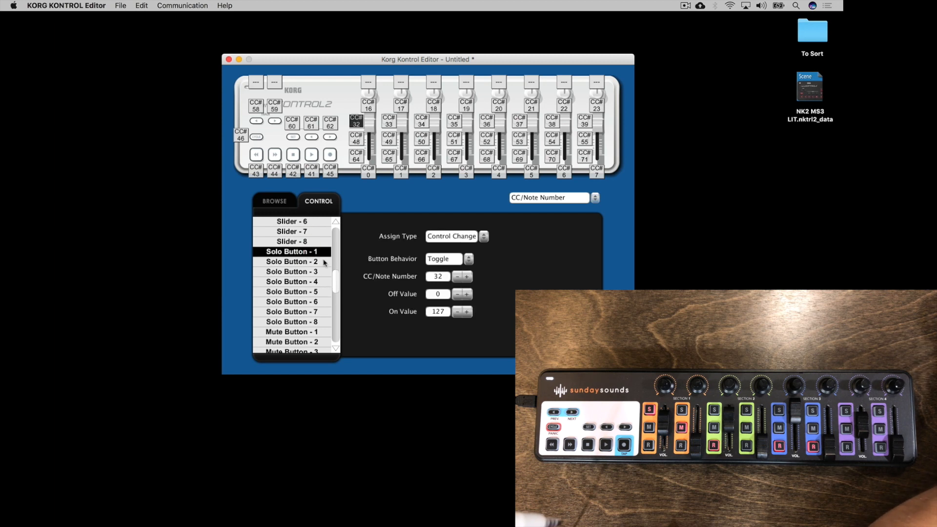
scroll(320, 274, "down", 6)
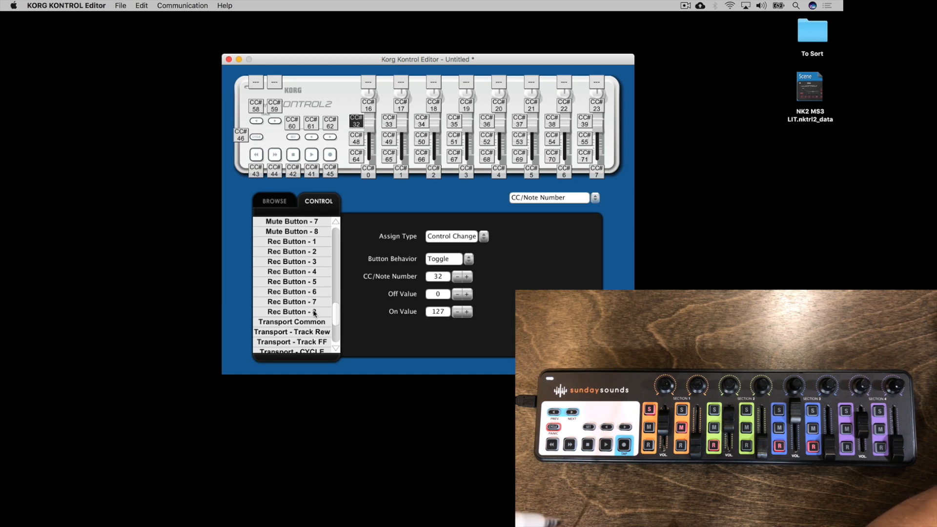
key("shift")
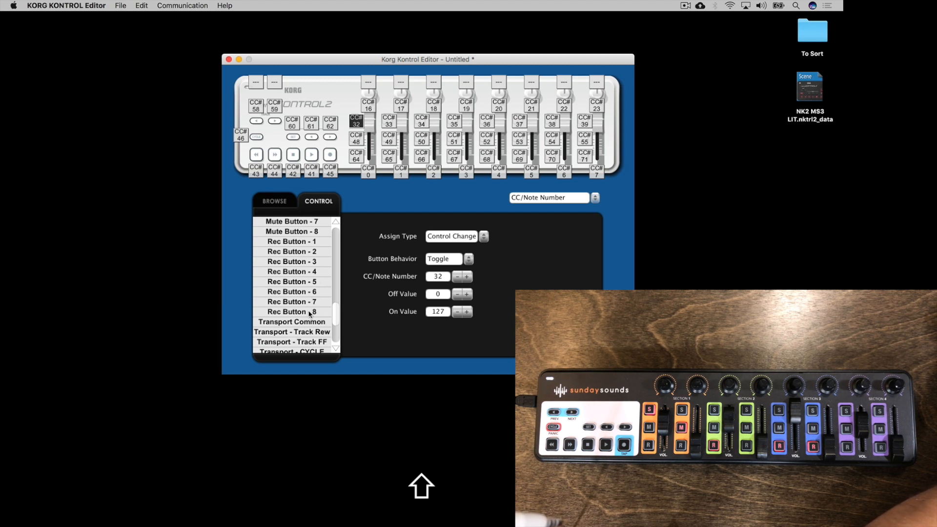
left_click(309, 312, "shift")
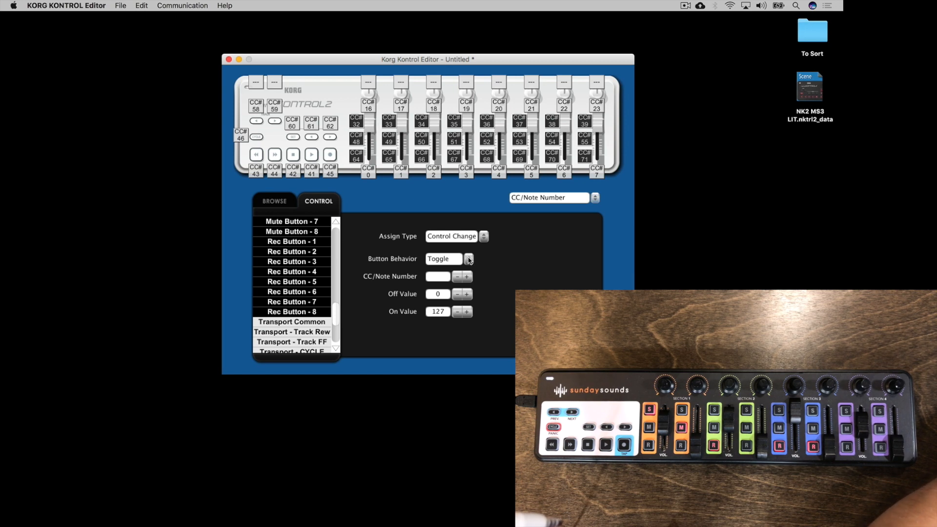
left_click(468, 259)
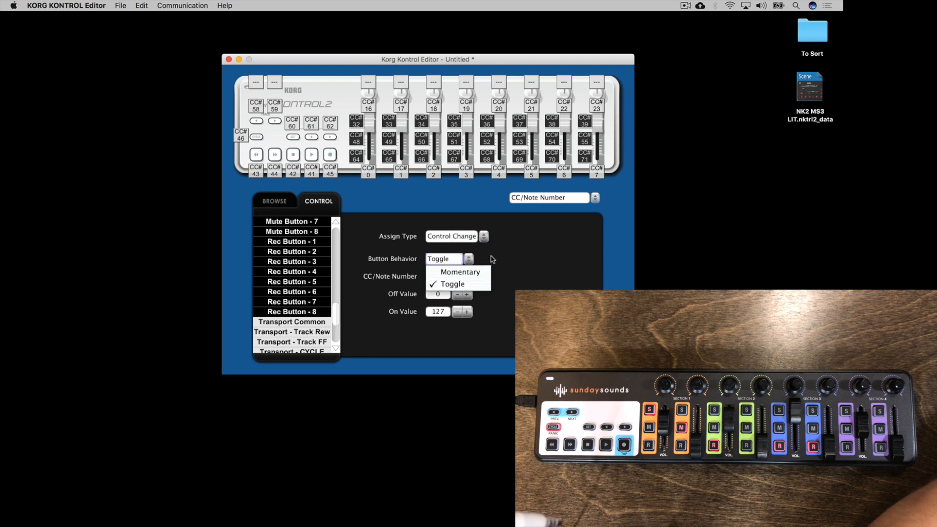
left_click(488, 256)
left_click(468, 259)
left_click(532, 256)
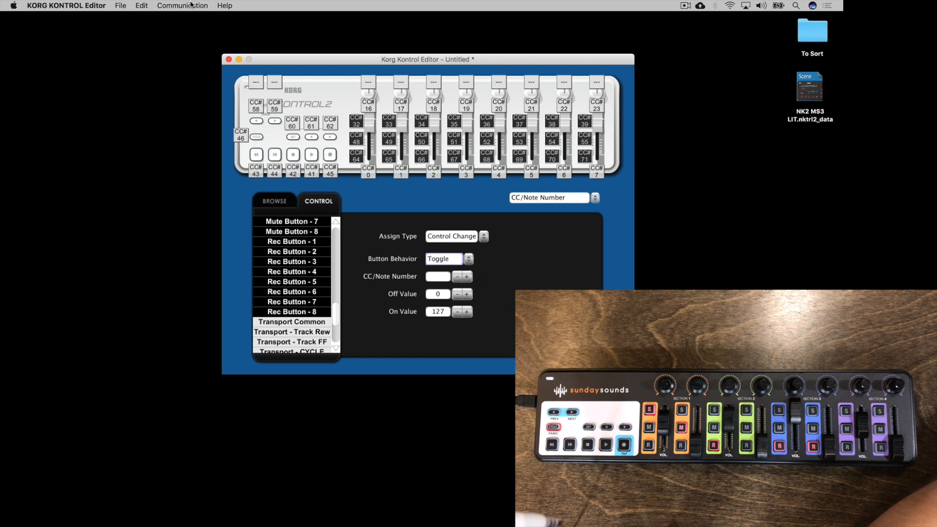
Write the current scene data to the nanoKONTROL2 and confirm overwriting the device's data
left_click(191, 6)
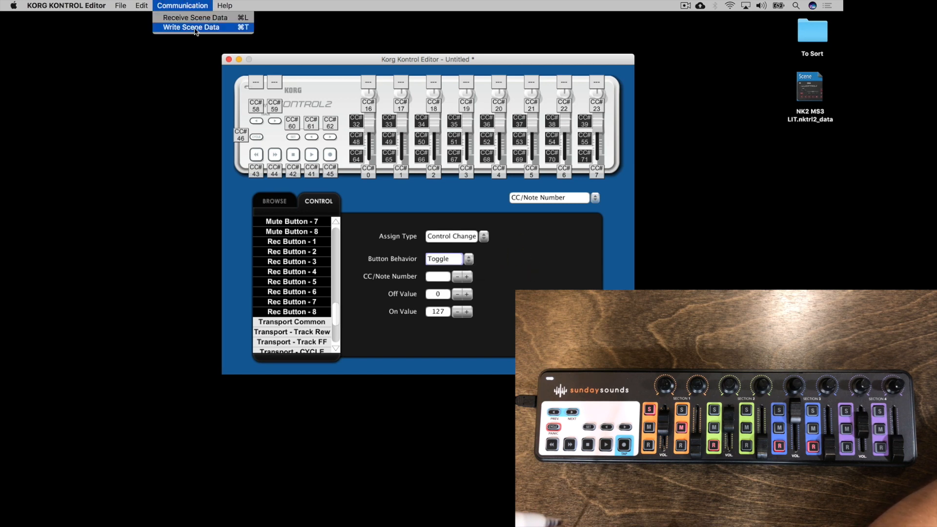
left_click(196, 28)
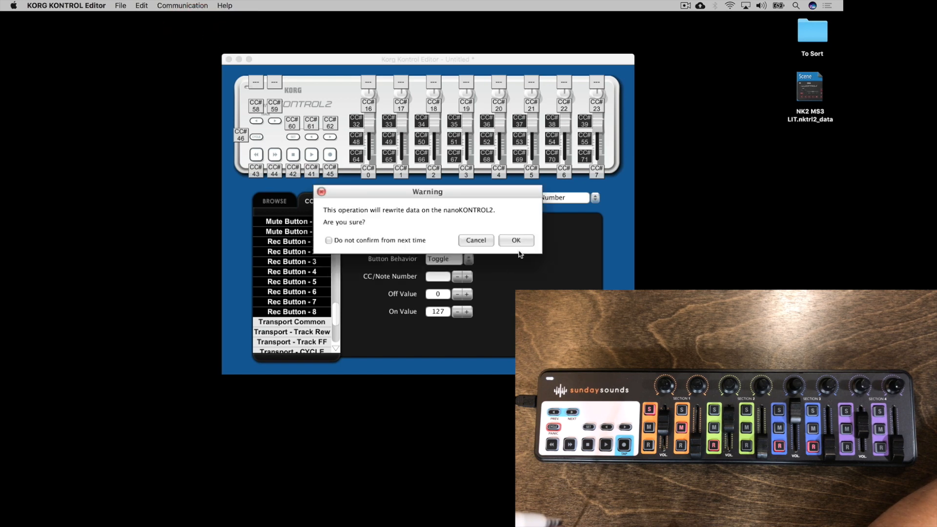
left_click(515, 240)
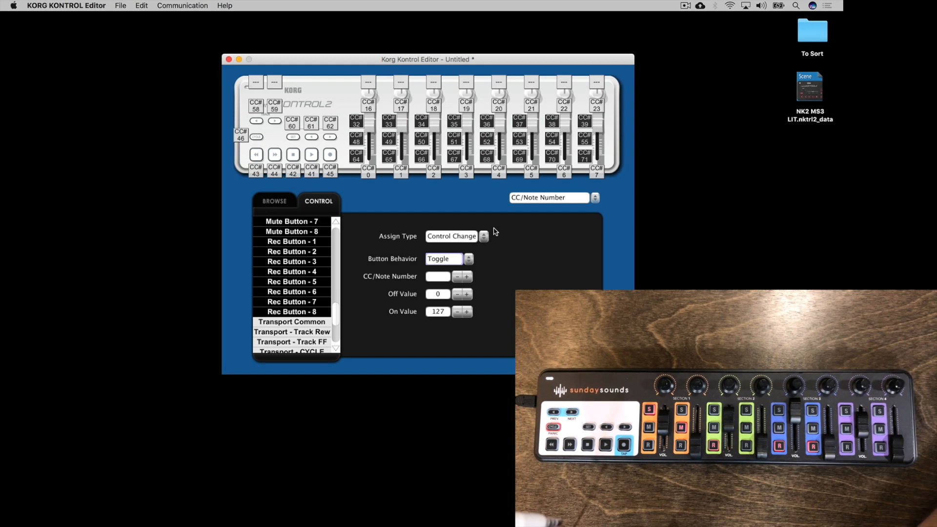
left_click_drag(424, 65, 436, 45)
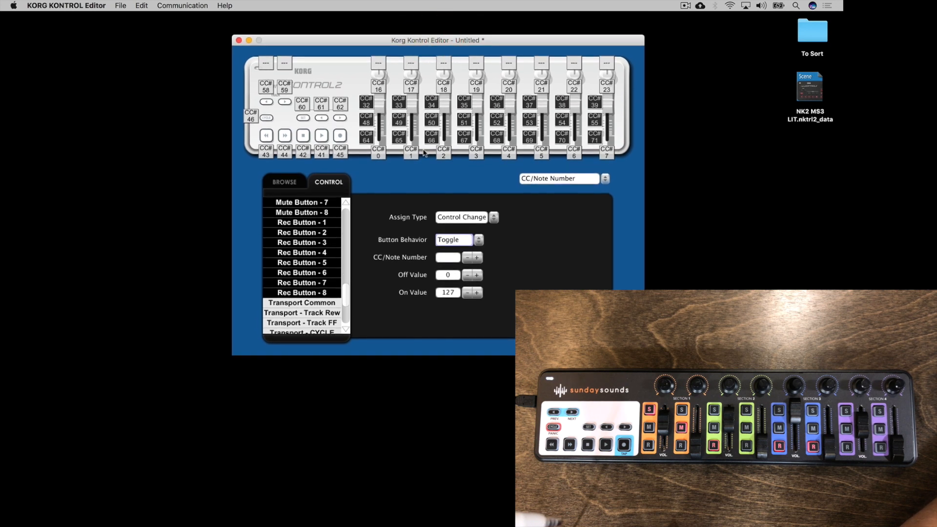
Open the scene set file NK2 MS3 LIT.nktrl2_data from the Desktop without saving the untitled scene
scroll(276, 221, "up", 15)
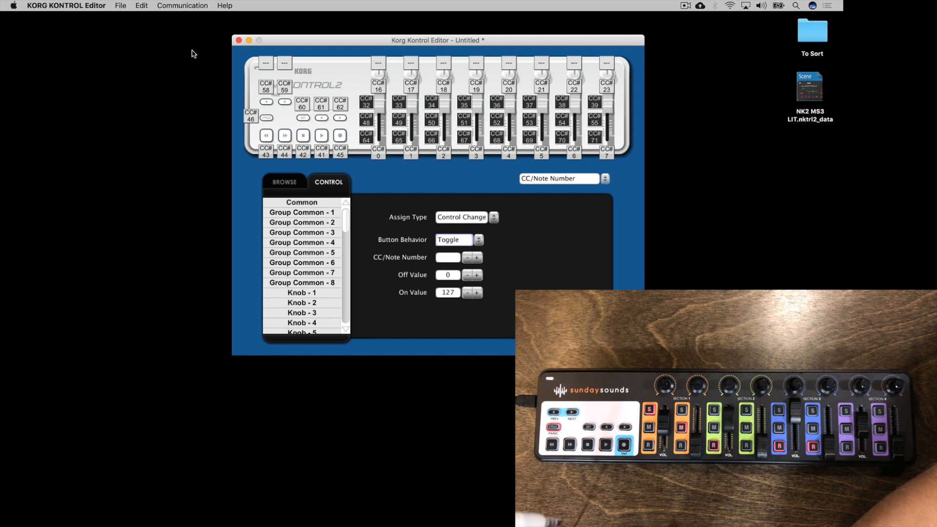
left_click(122, 5)
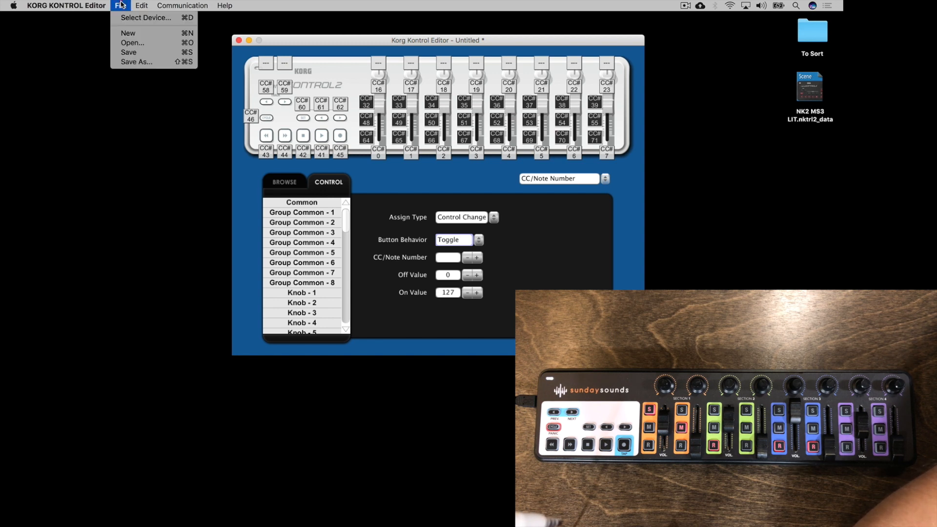
left_click(128, 31)
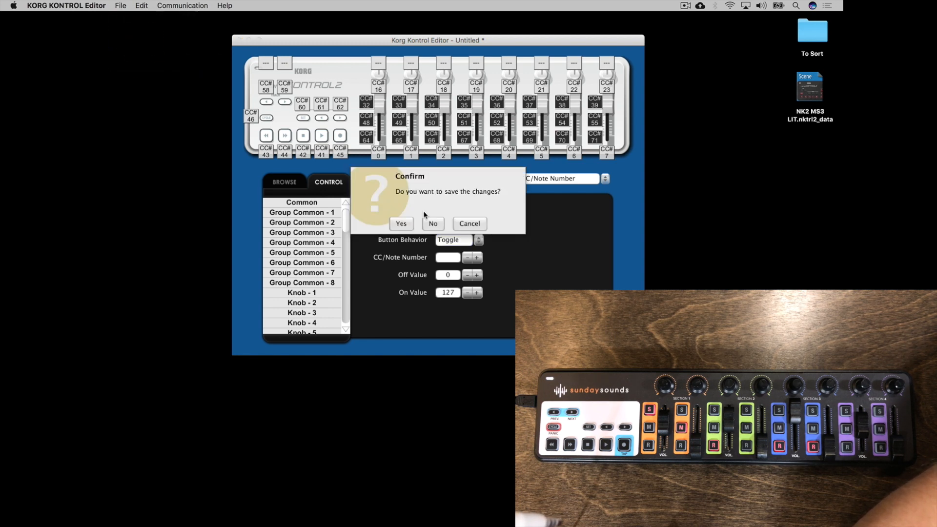
left_click(433, 224)
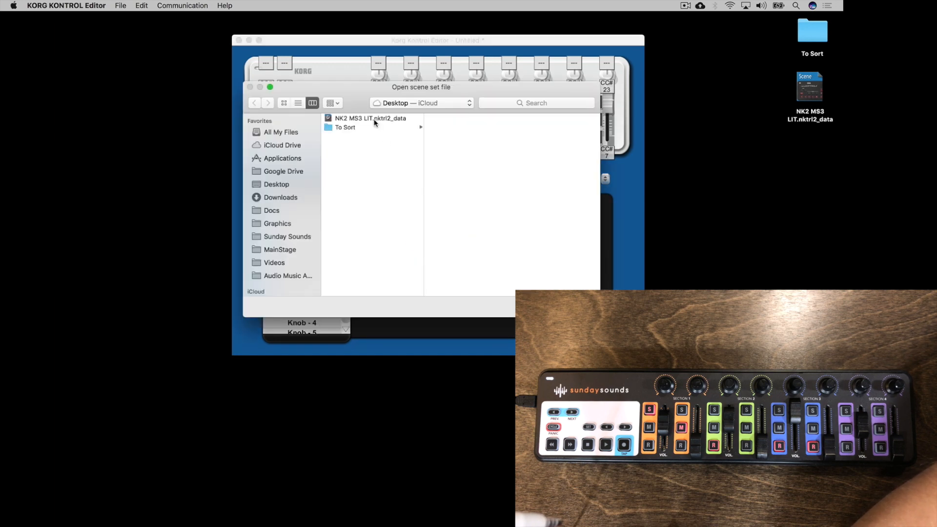
left_click(370, 118)
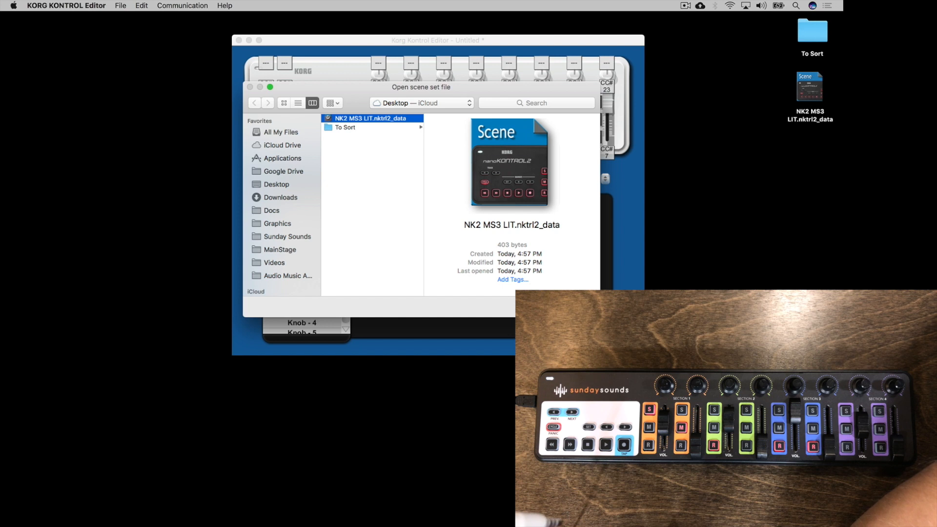
left_click(574, 307)
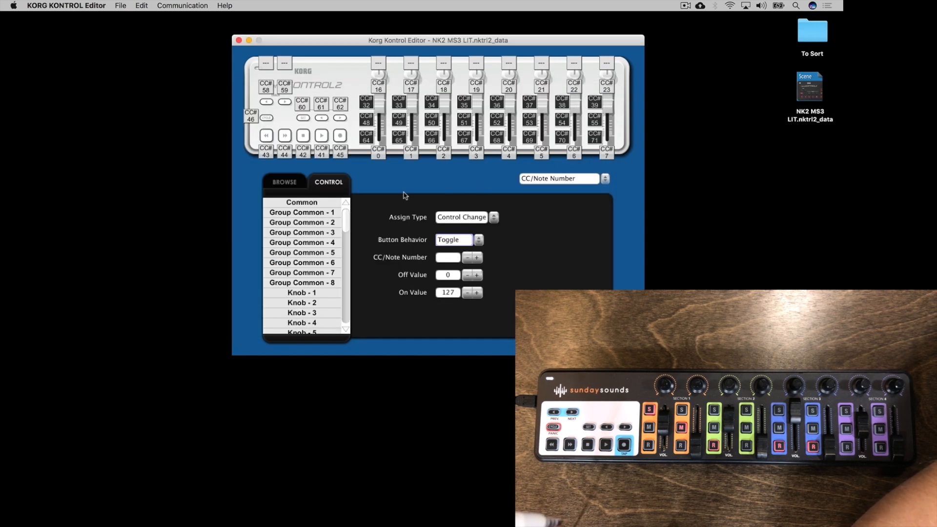
Write the scene data from NK2 MS3 LIT.nktrl2_data to the controller
left_click(180, 5)
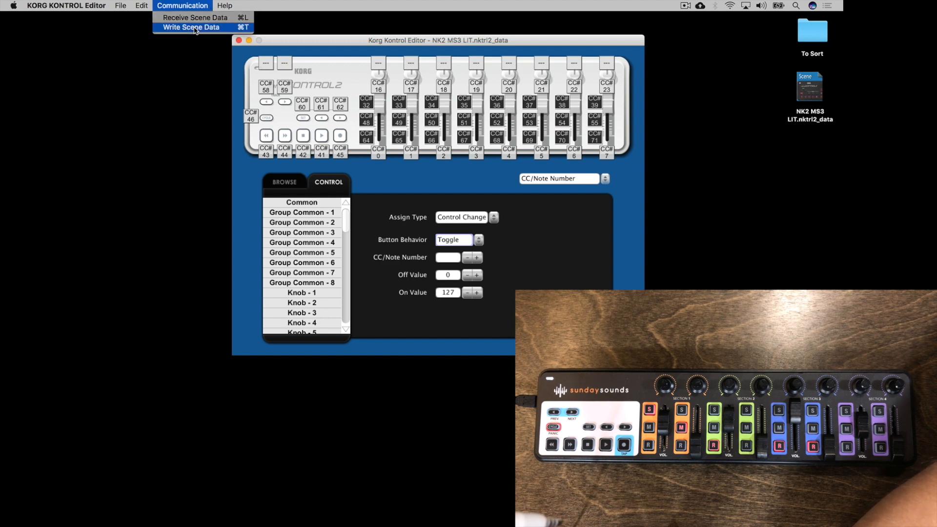
left_click(191, 27)
left_click(530, 222)
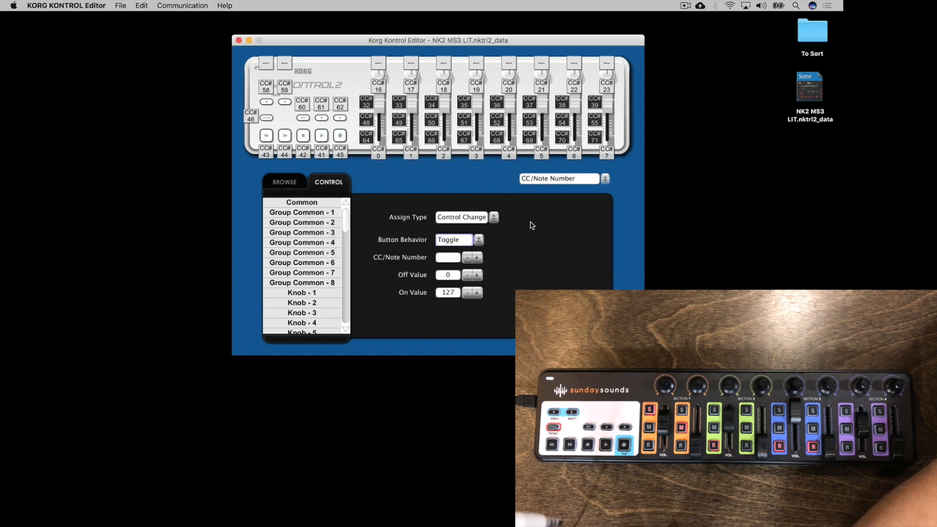
Minimize the editor window and switch to MainStage
left_click(249, 41)
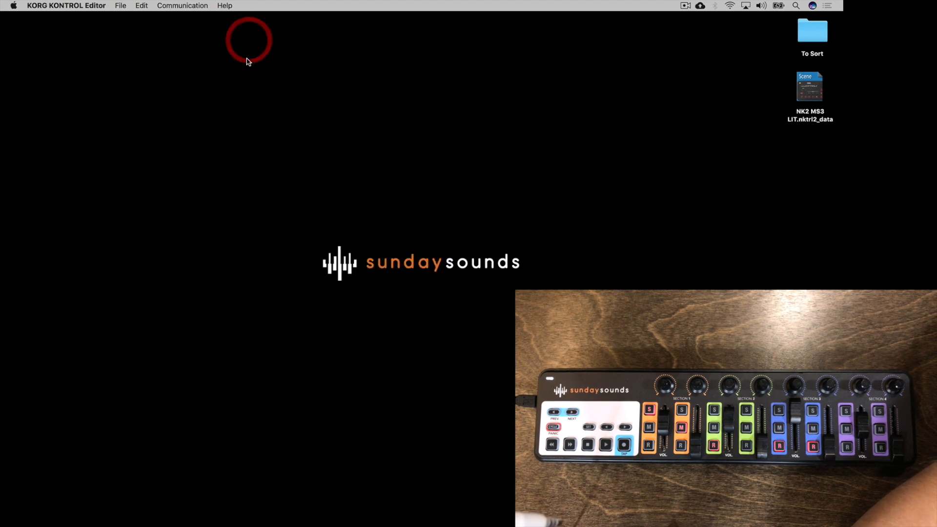
left_click(263, 273)
mouse_move(256, 525)
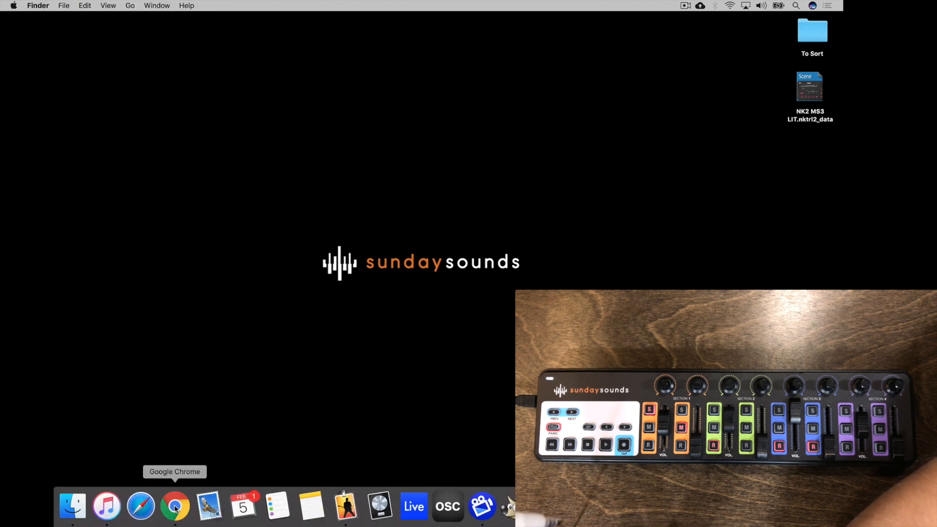
left_click(340, 505)
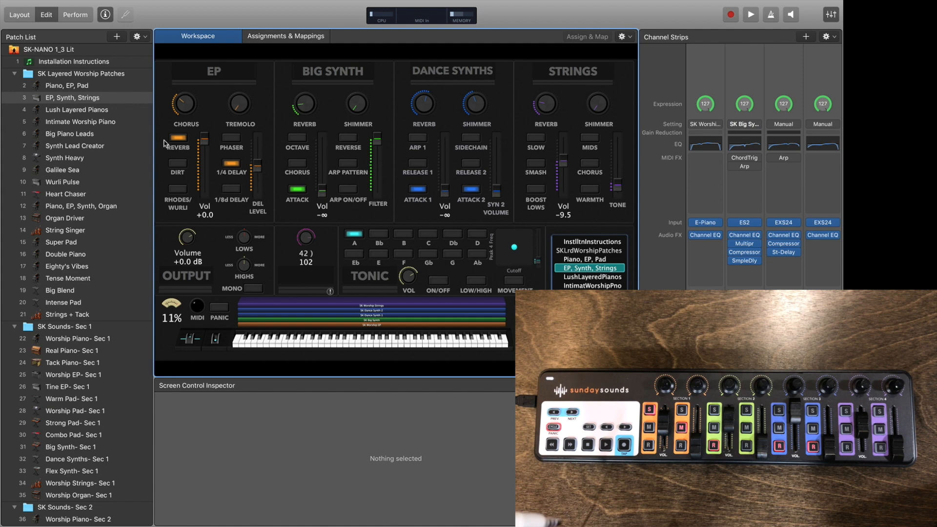
Switch to Layout mode and select all six button controls in the first section together
left_click(25, 15)
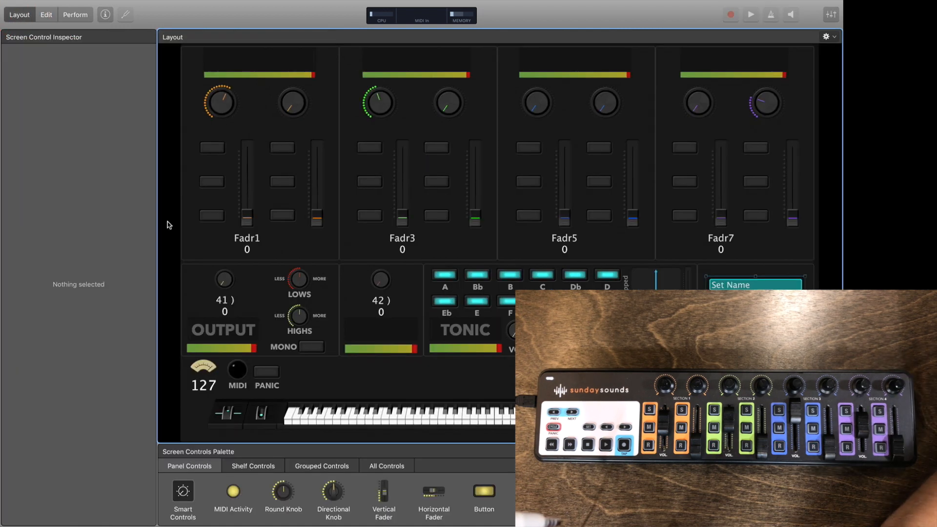
key("super")
left_click(213, 149, "super")
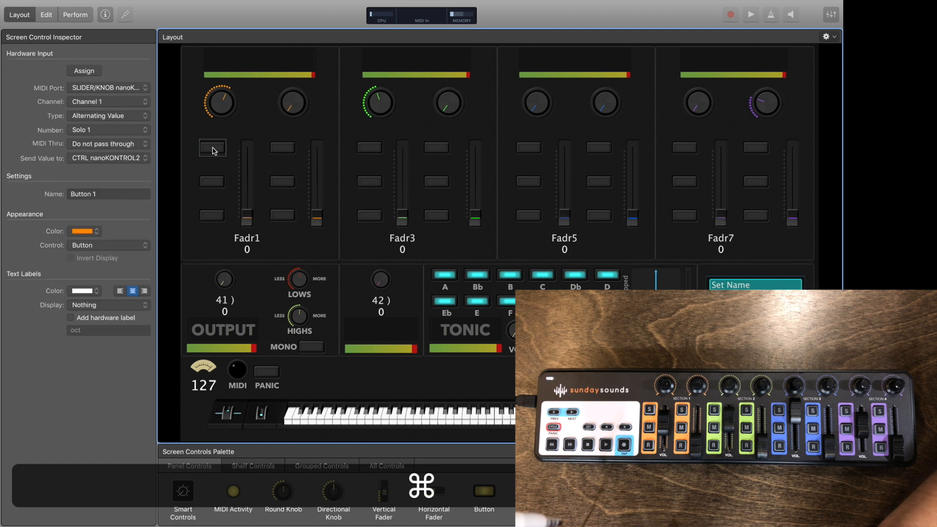
left_click(284, 149, "super")
left_click(282, 182, "super")
left_click(220, 186, "super")
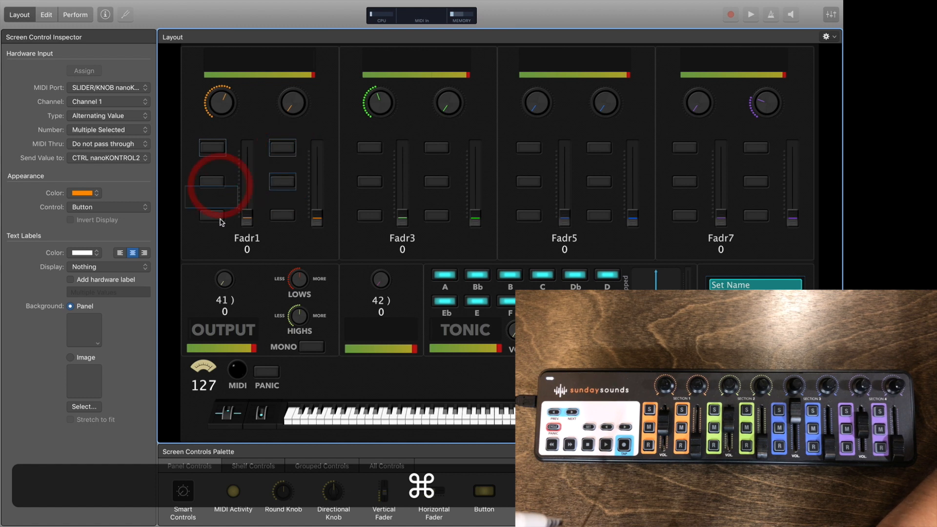
left_click(218, 201, "super")
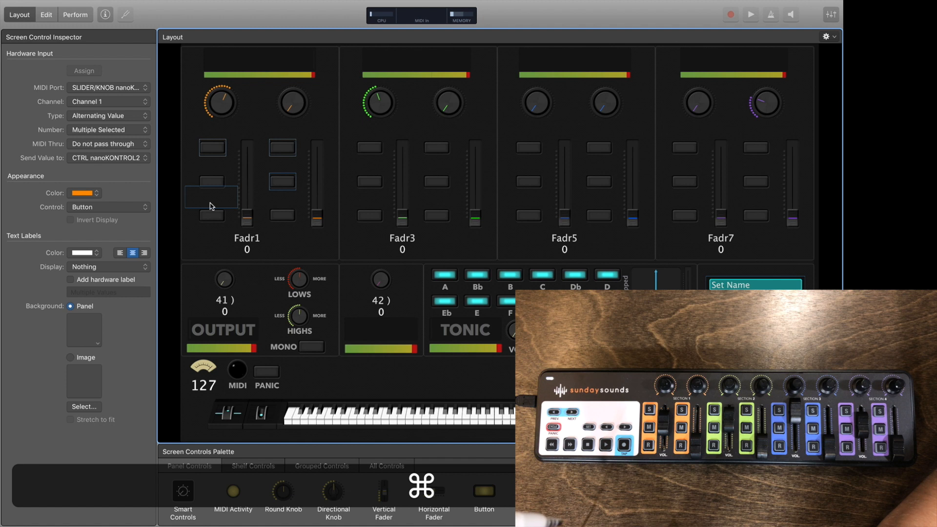
left_click(215, 184, "super")
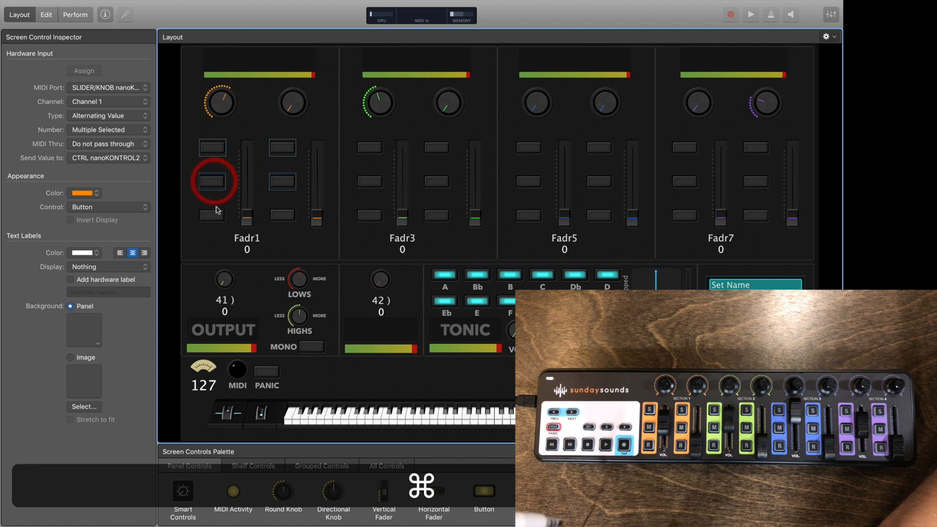
left_click(218, 214, "super")
left_click(282, 215, "super")
Extend the selection to the button controls in the second, third and fourth sections
left_click(374, 147, "super")
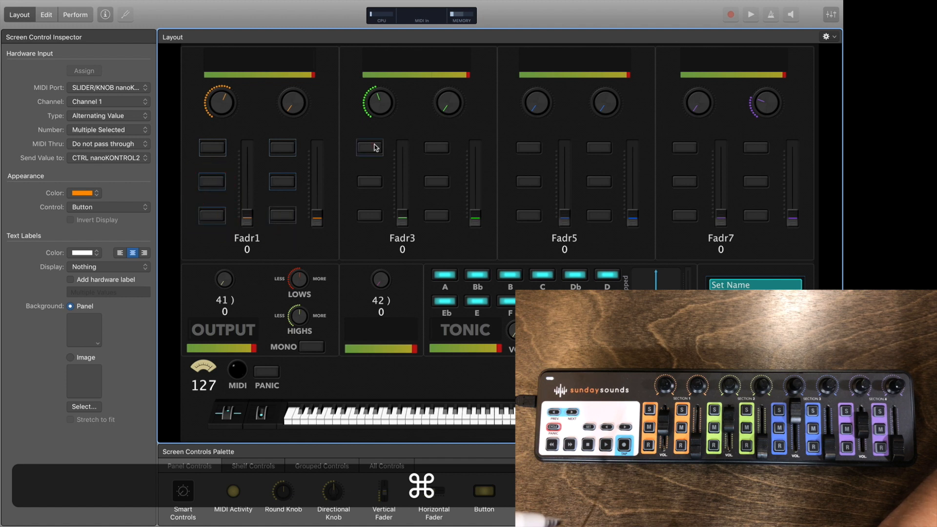
left_click(373, 184, "super")
left_click(373, 215, "super")
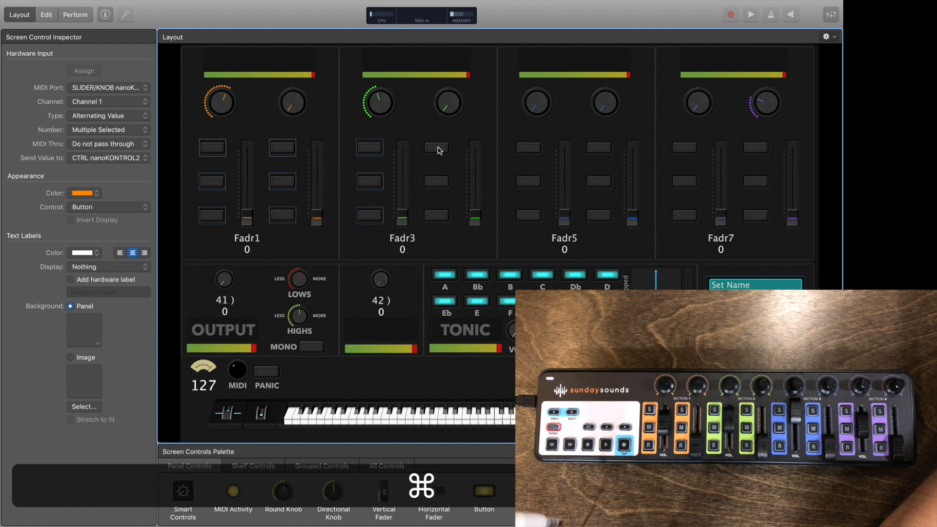
left_click(437, 147, "super")
left_click(438, 183, "super")
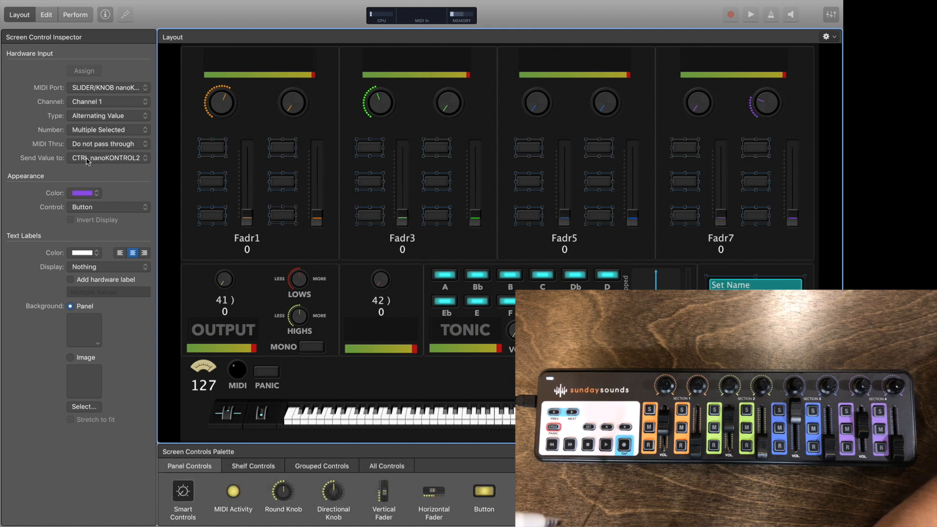
Set the selected buttons' Type to Alternating Value and check that Send Value to is CTRL nanoKONTROL2
left_click(137, 119)
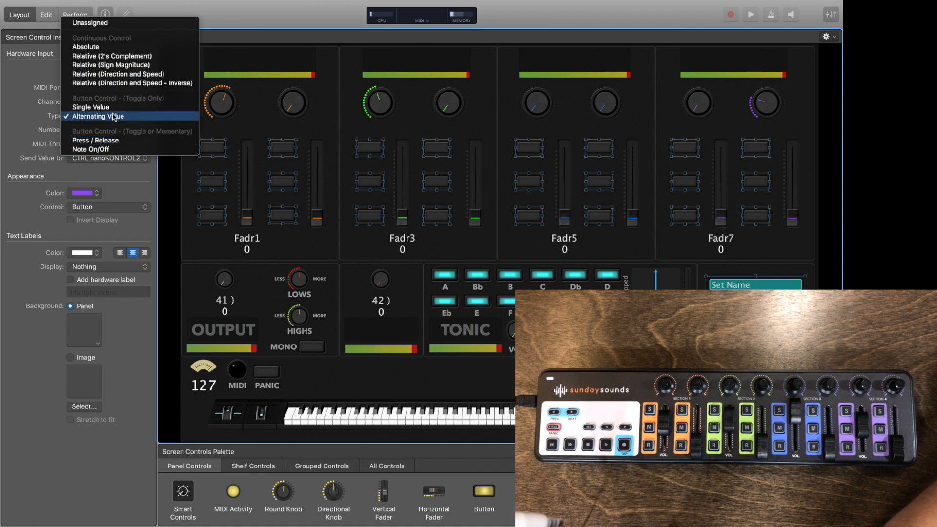
left_click(114, 117)
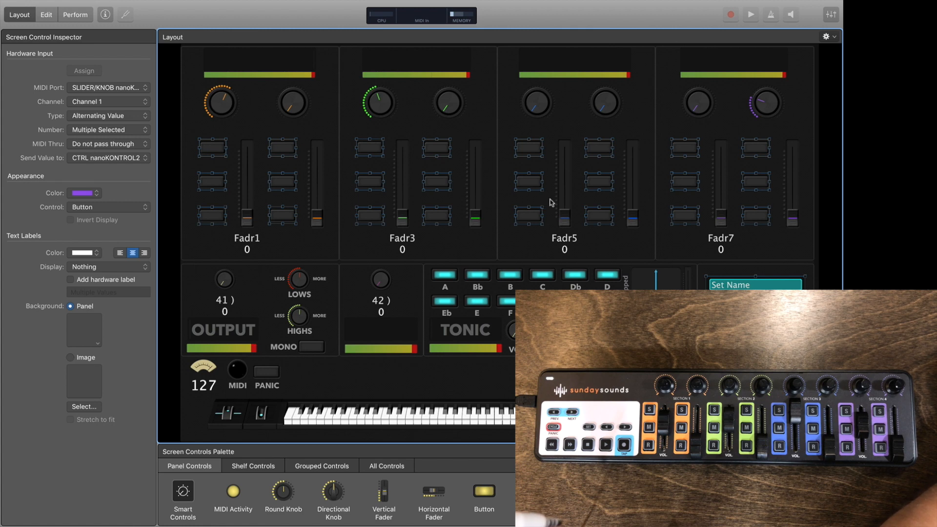
left_click(116, 159)
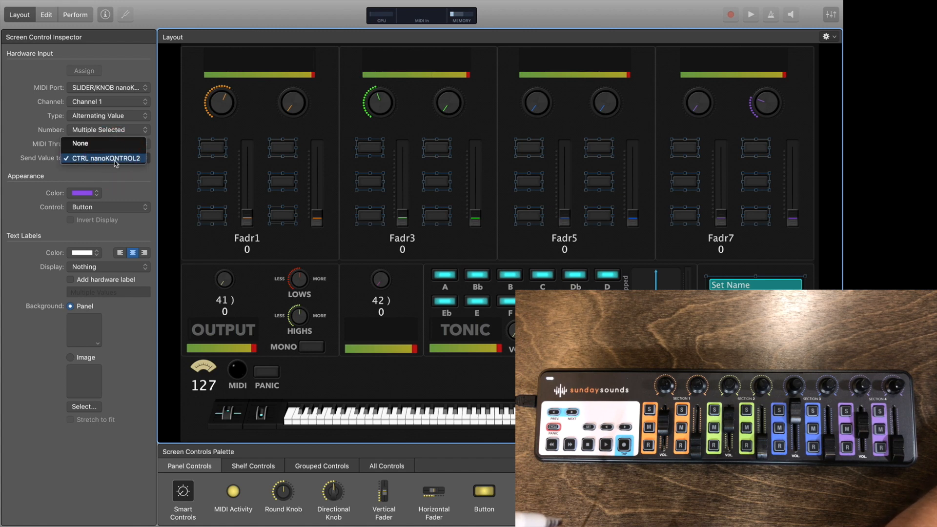
left_click(130, 176)
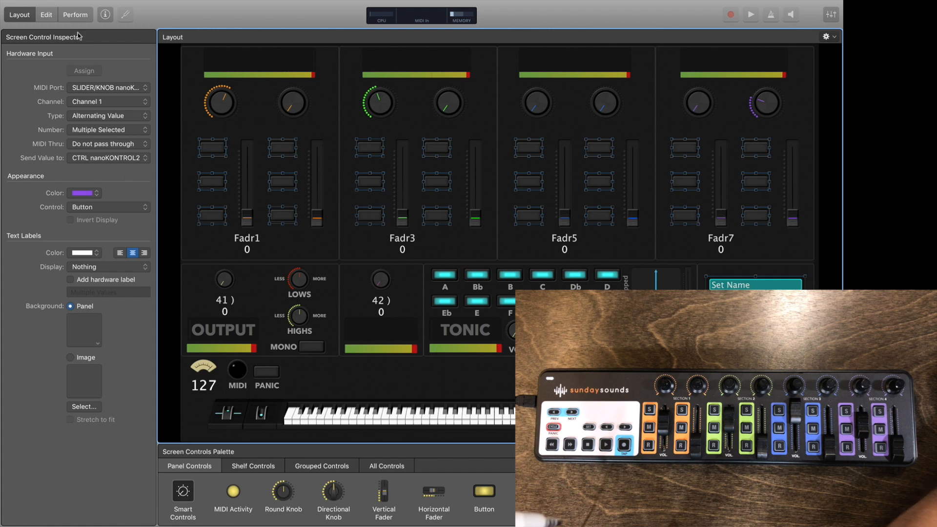
Leave the layout view and return to Edit mode for the EP, Synth, Strings patch
left_click(47, 15)
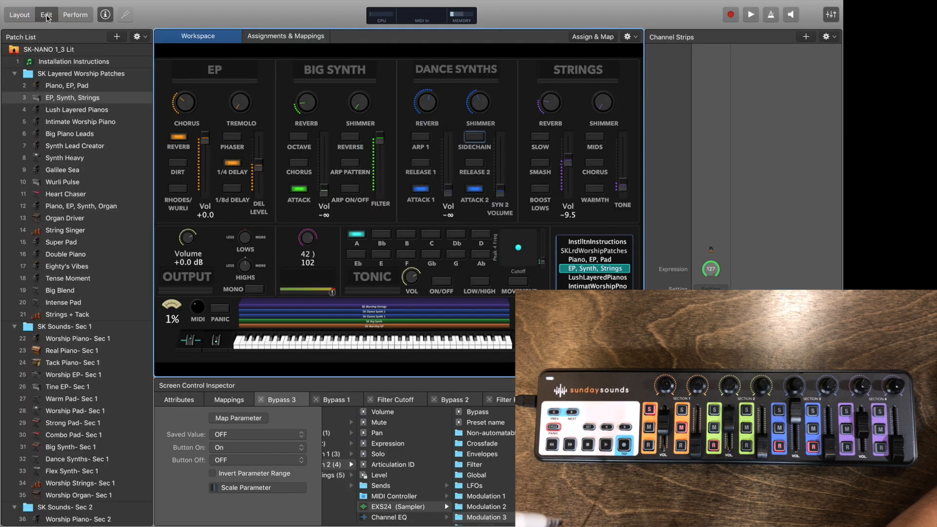
left_click(76, 16)
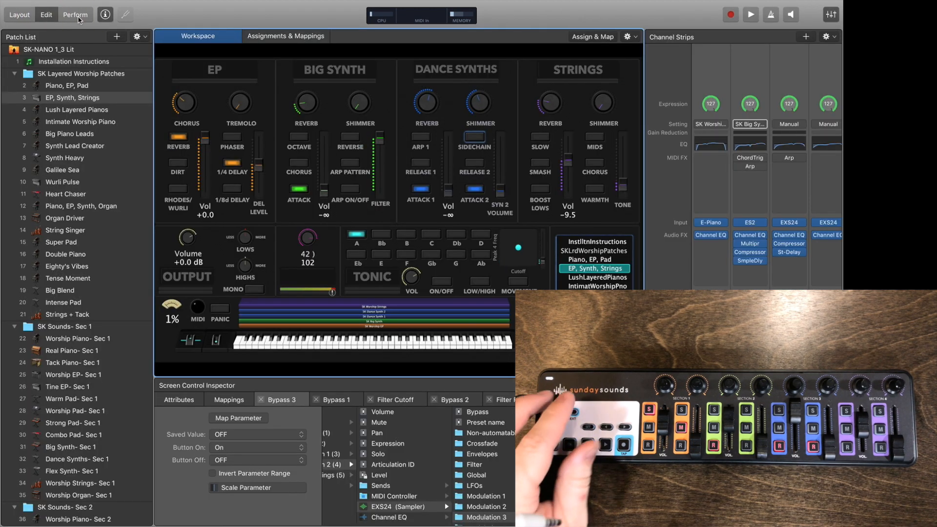